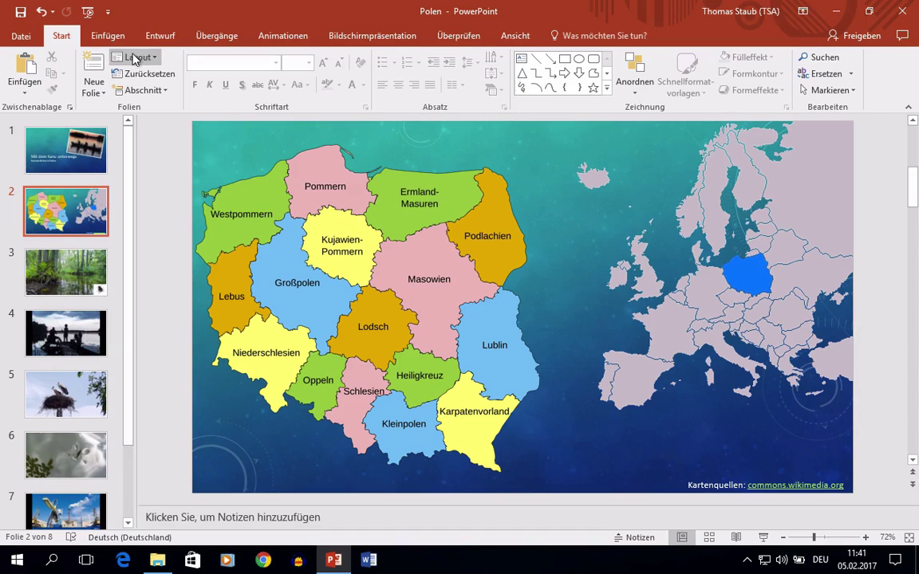
Open the Formen shapes gallery from the Einfügen tab on the Poland regions slide.
click(108, 36)
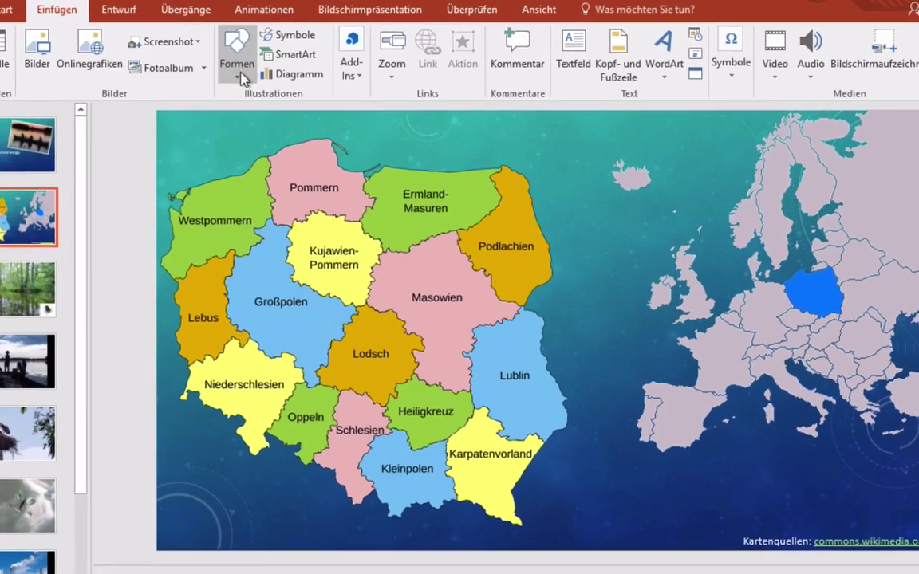
click(261, 86)
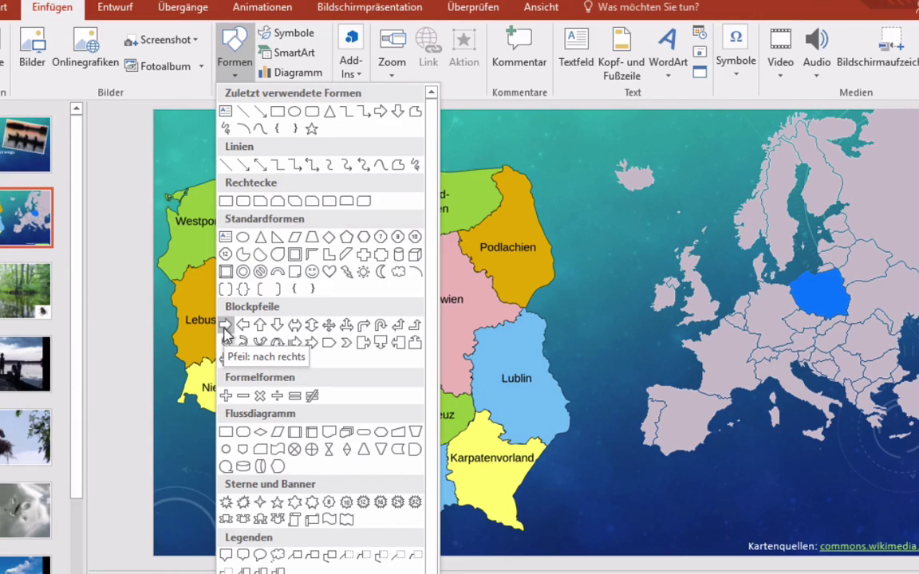
Draw a right-pointing block arrow on the map between Pommern and Kujawien-Pommern.
click(226, 326)
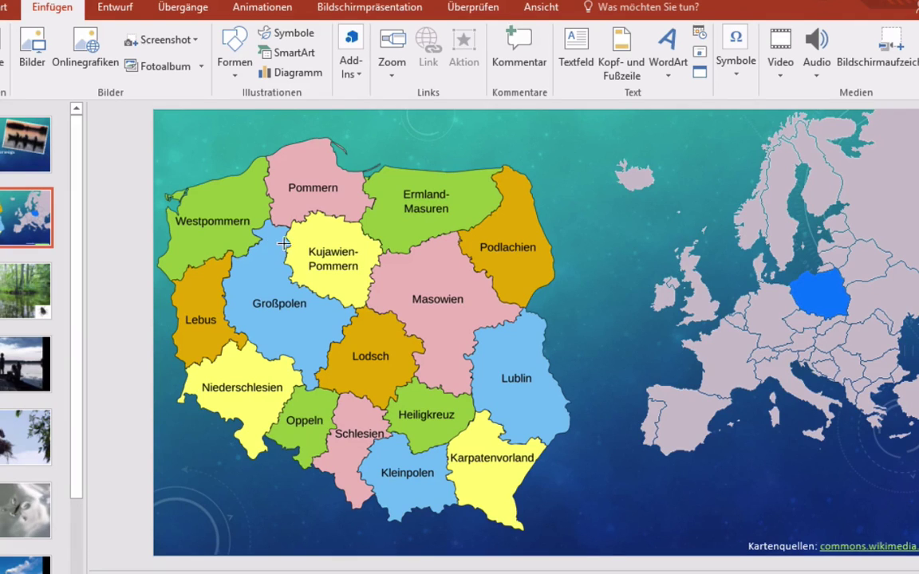
drag(319, 202, 377, 239)
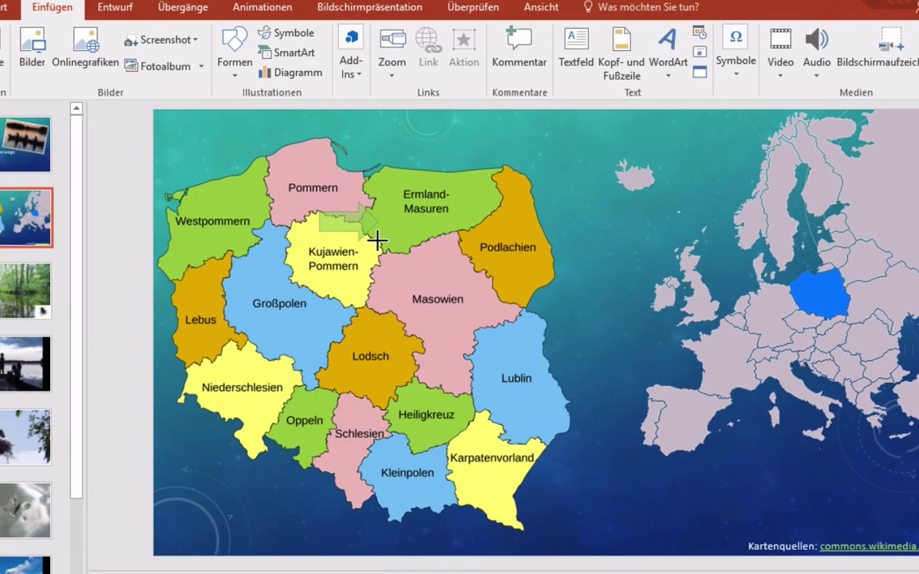
drag(377, 239, 378, 240)
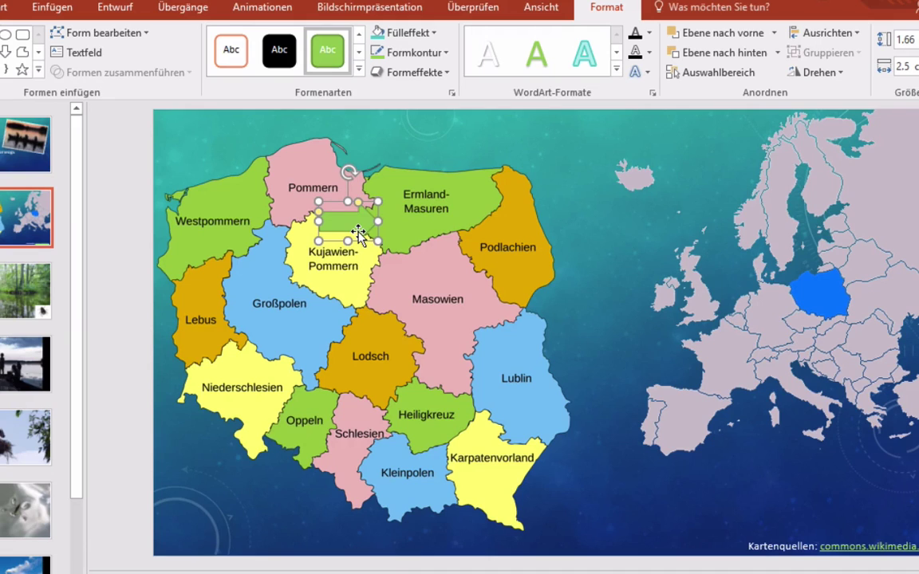
Remove the block arrow's outline and give it a solid red fill.
click(445, 52)
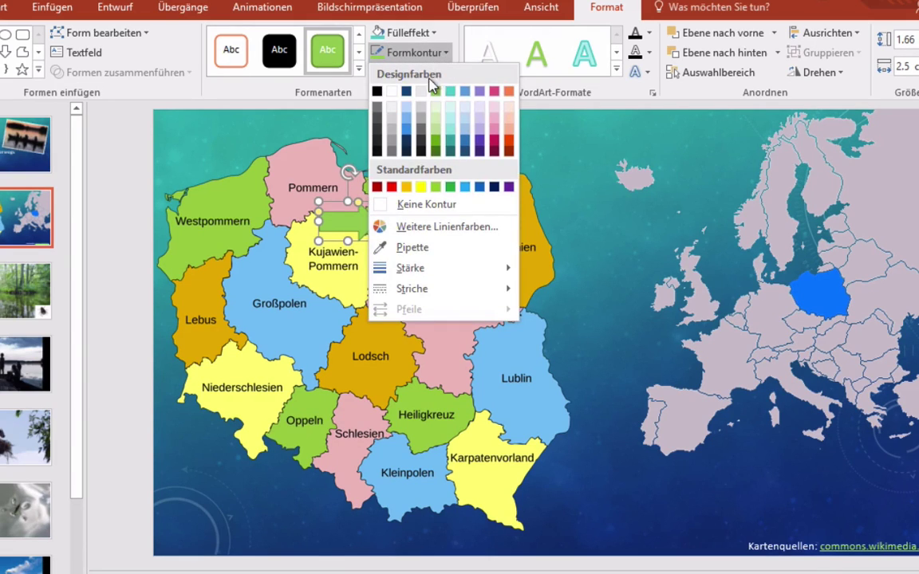
click(415, 206)
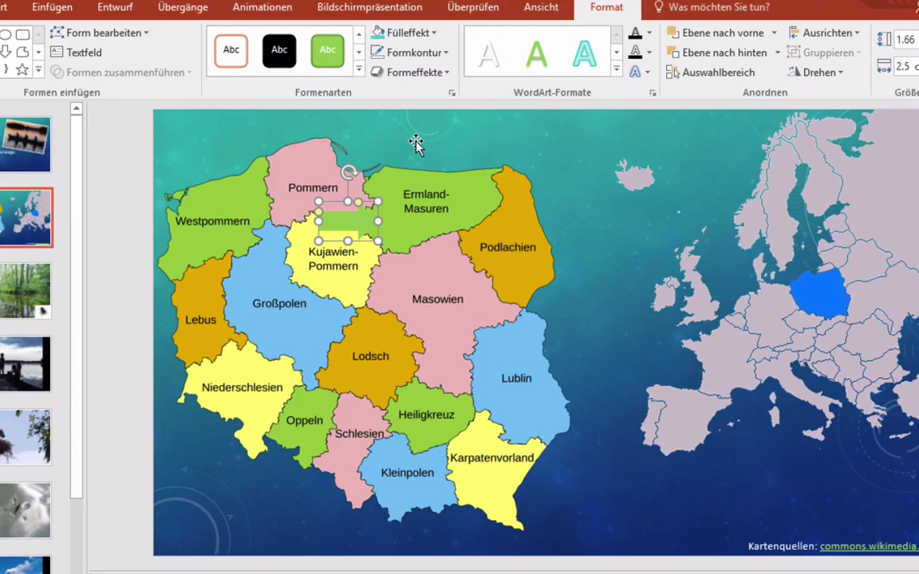
click(407, 33)
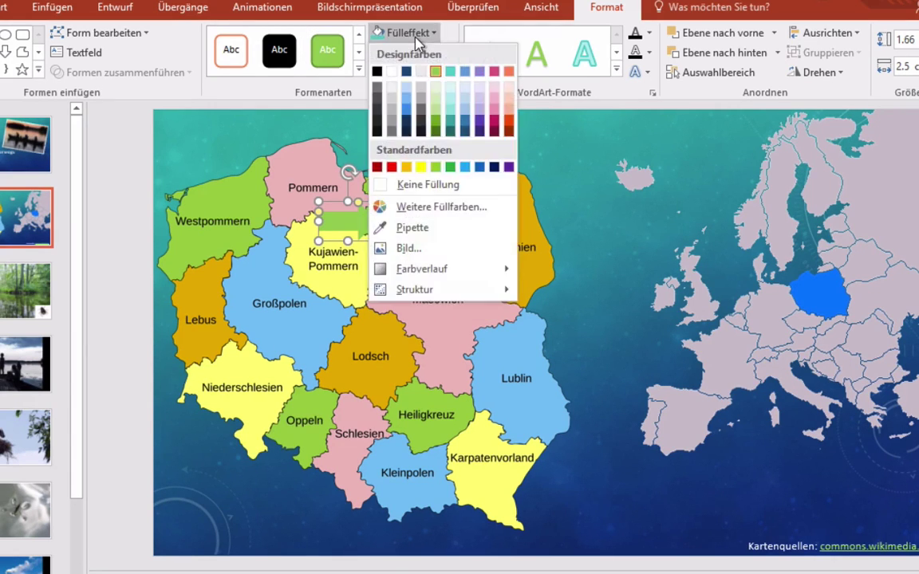
click(391, 167)
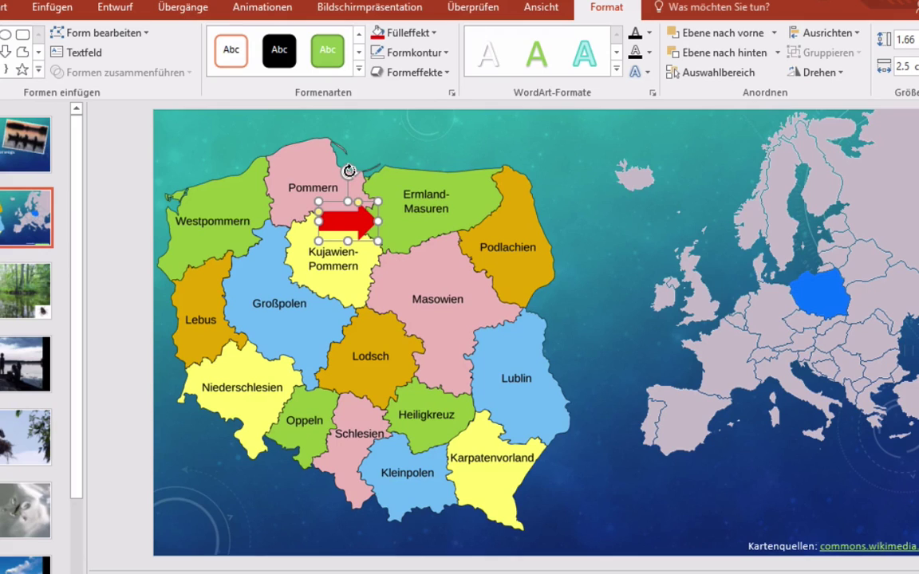
Tilt the red arrow up-right and move it onto northern Kujawien-Pommern toward Ermland-Masuren.
drag(348, 171, 335, 176)
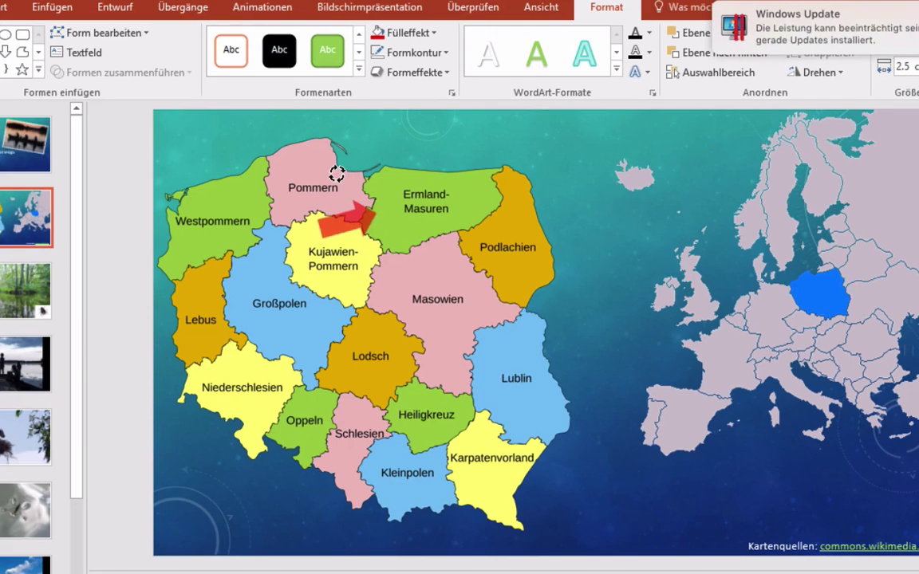
drag(343, 220, 355, 233)
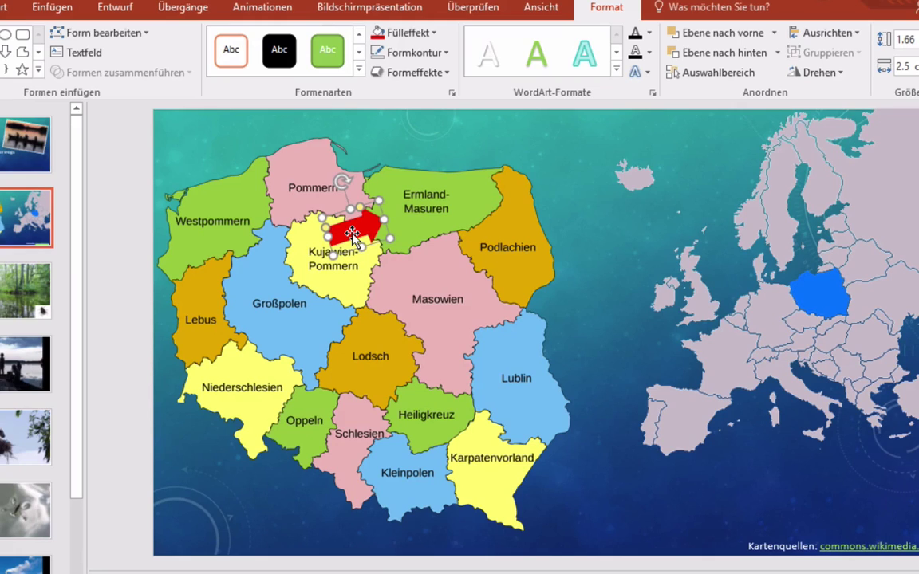
Copy the red arrow and paste a duplicate onto the map.
right_click(353, 237)
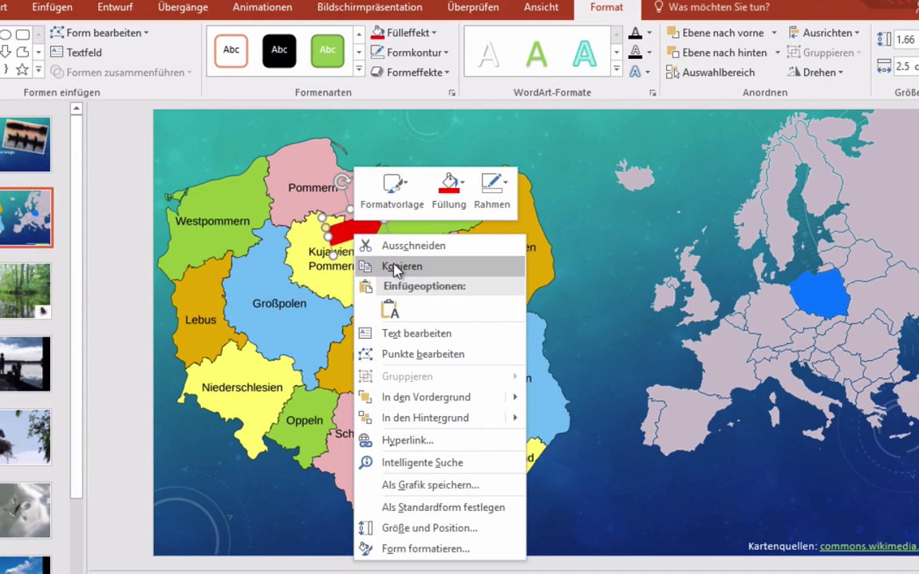
click(397, 268)
click(306, 164)
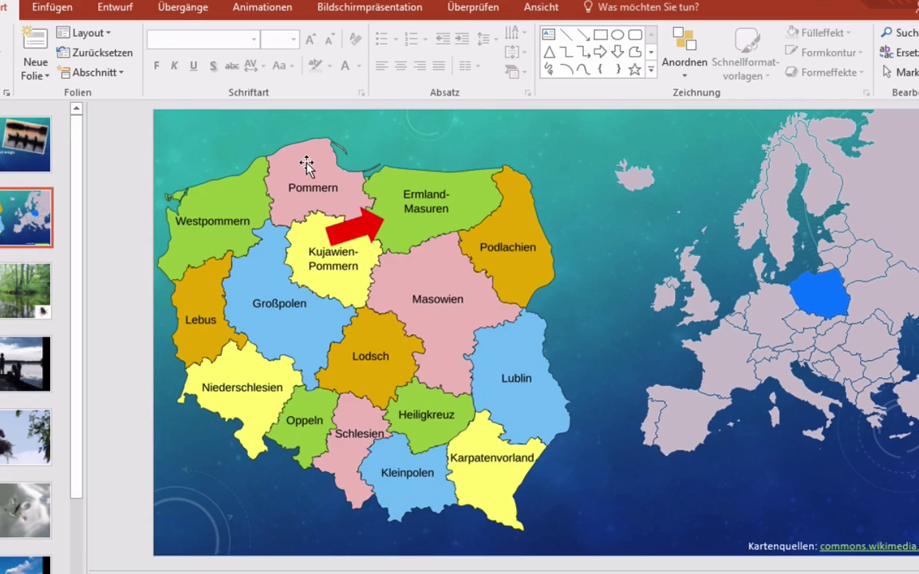
click(248, 136)
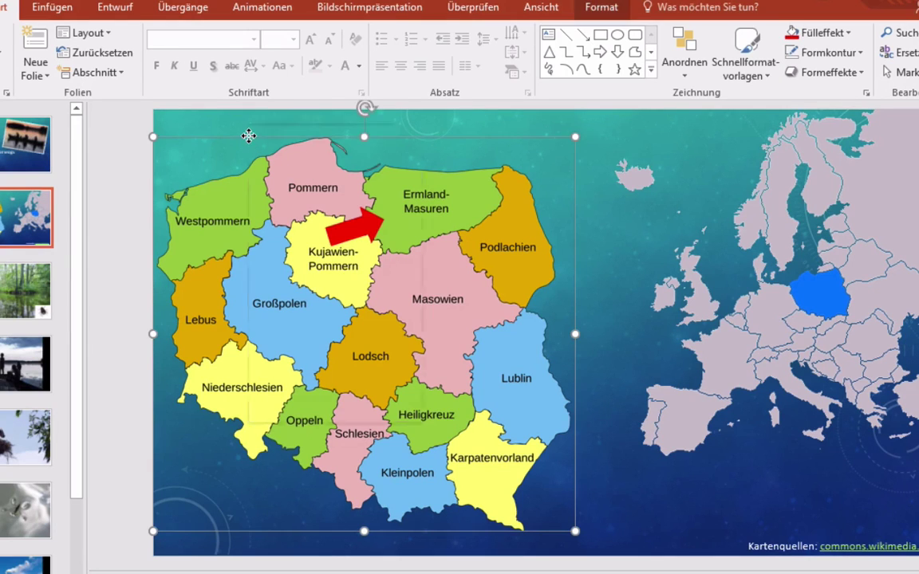
right_click(248, 136)
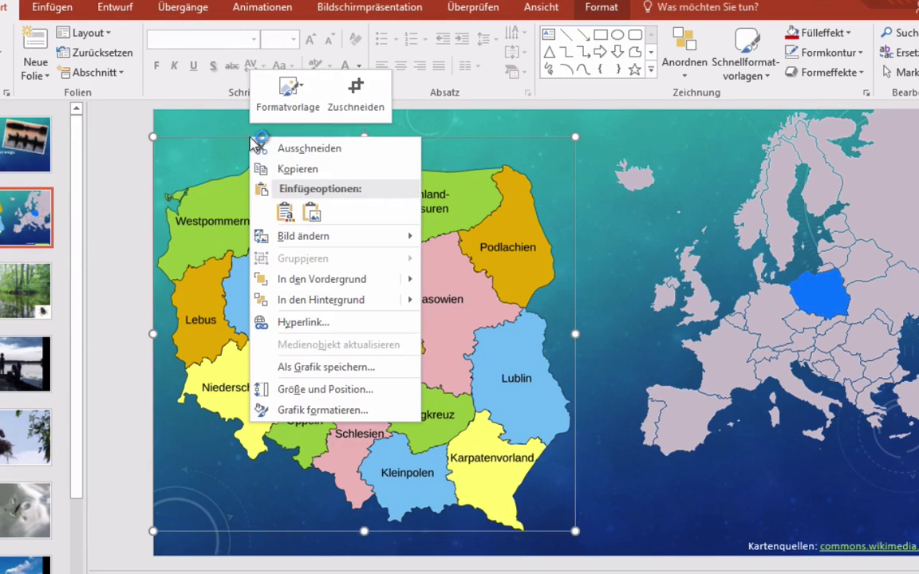
click(286, 211)
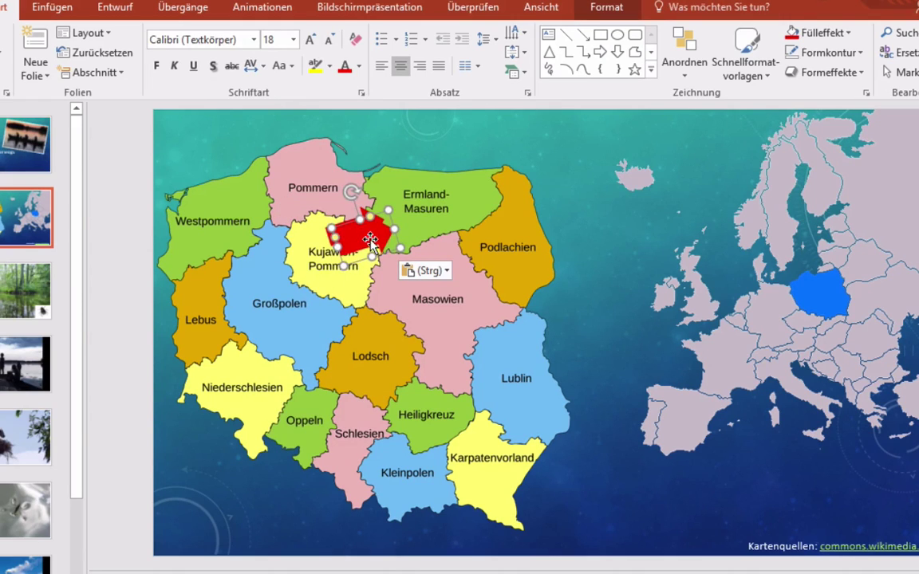
Place the copy in northern Pommern pointing right, and make its style the default shape style.
mouse_move(339, 249)
mouse_down()
mouse_move(283, 191)
mouse_move(313, 166)
mouse_up()
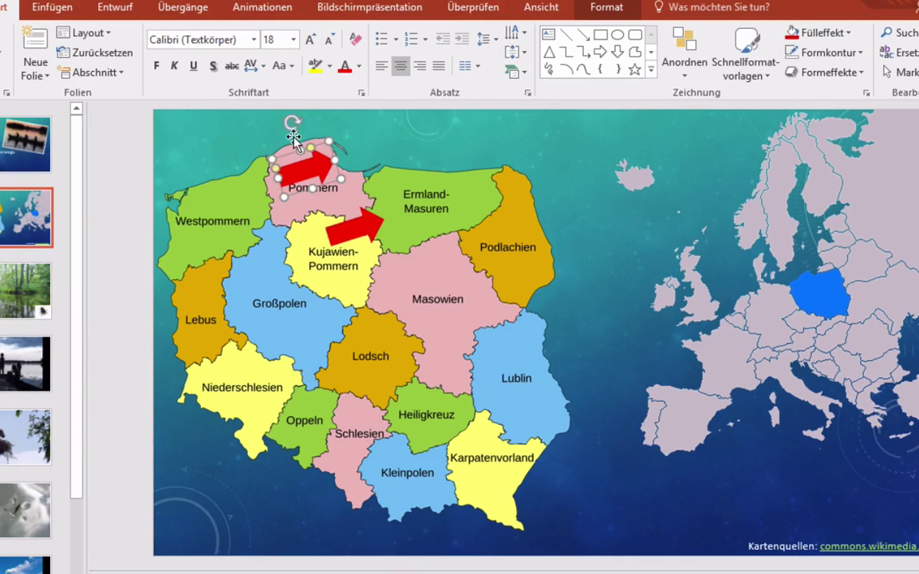
drag(287, 118, 296, 126)
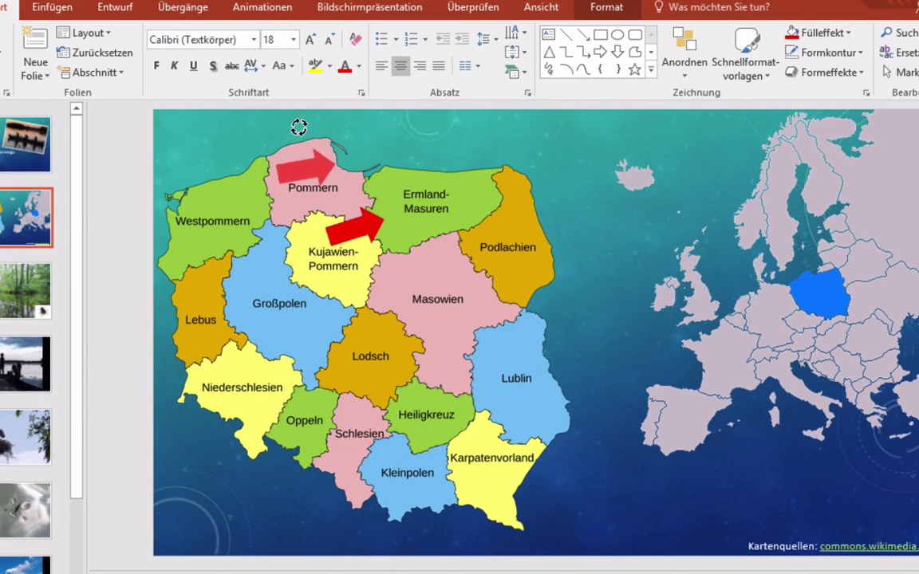
drag(303, 166, 312, 166)
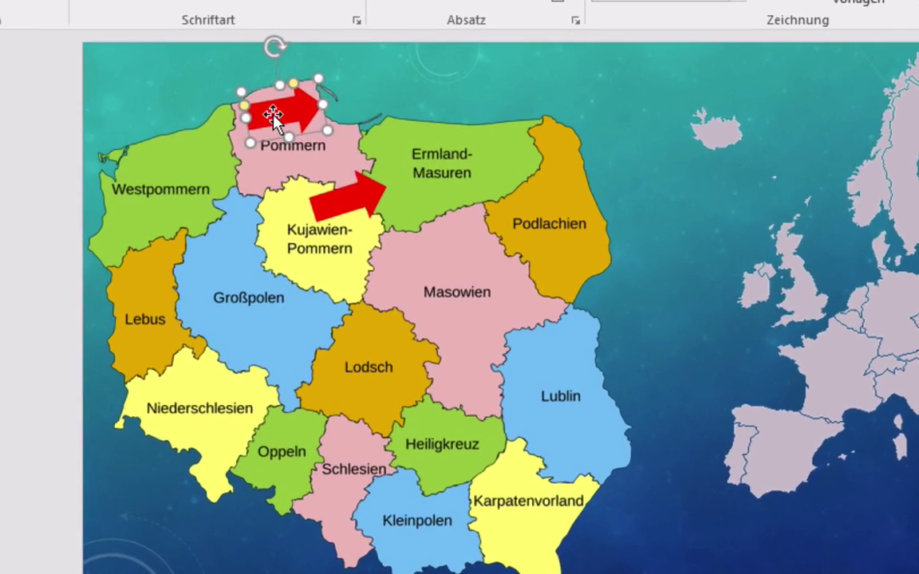
right_click(298, 165)
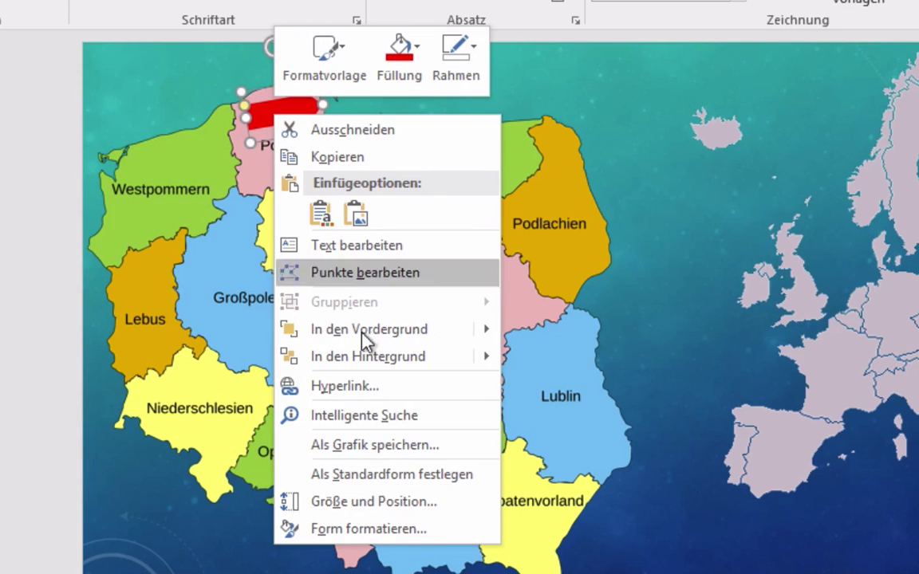
click(391, 482)
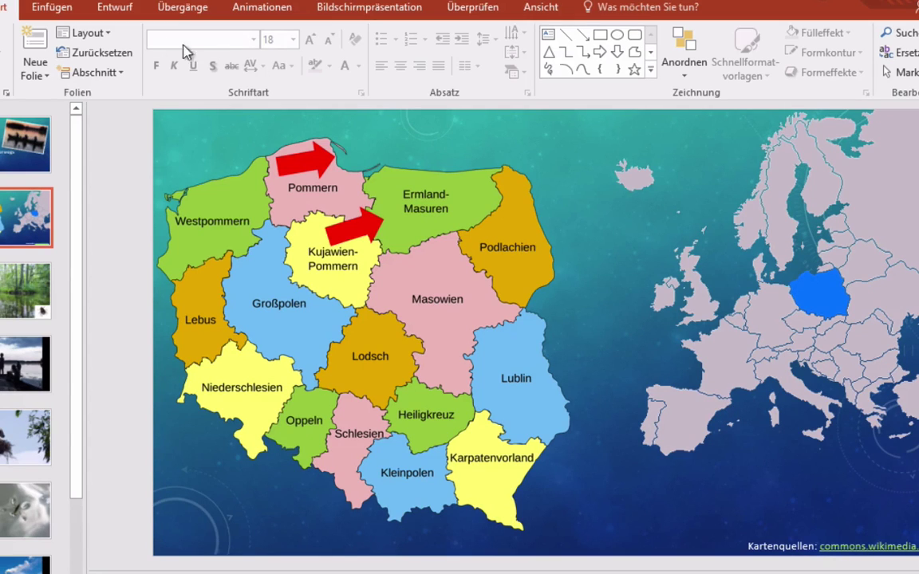
Draw a small red ellipse dot over northern Italy on the Europe map.
click(62, 12)
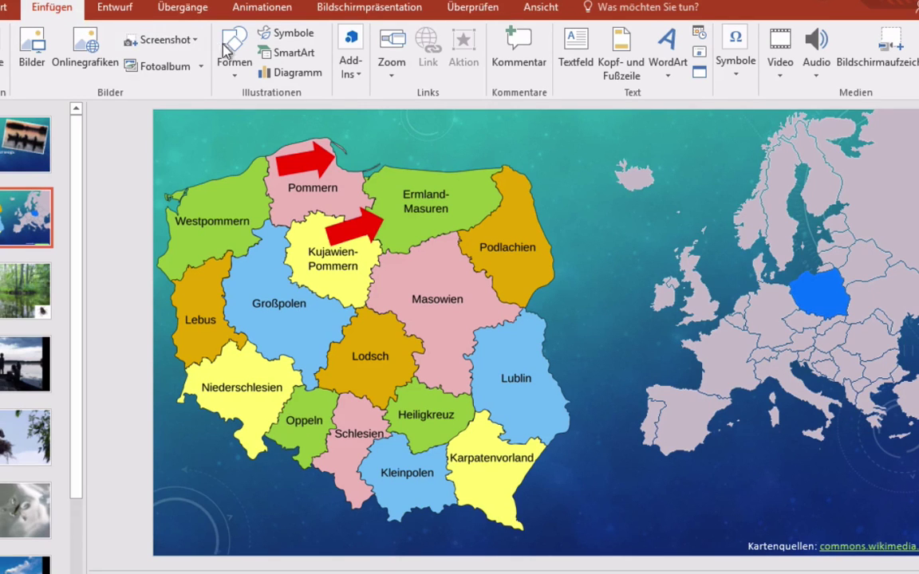
click(239, 64)
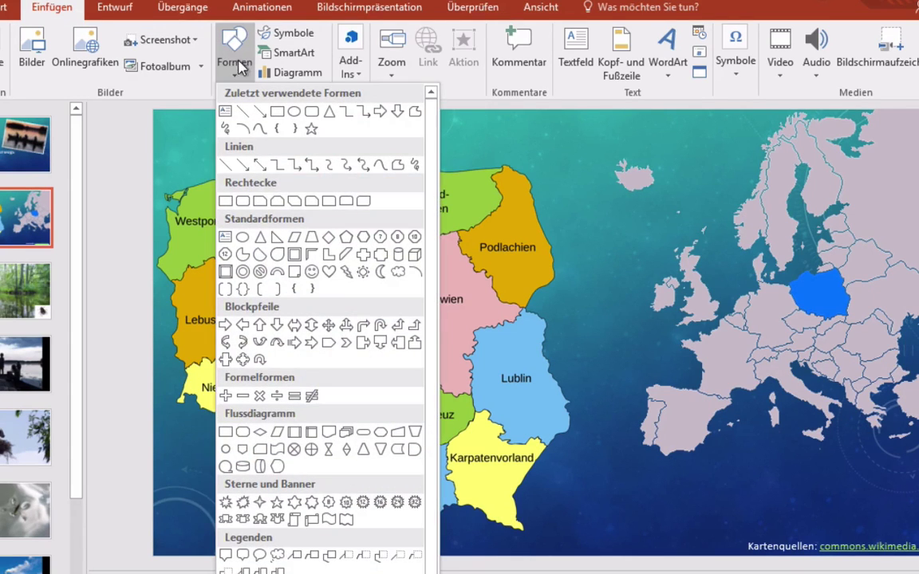
click(294, 112)
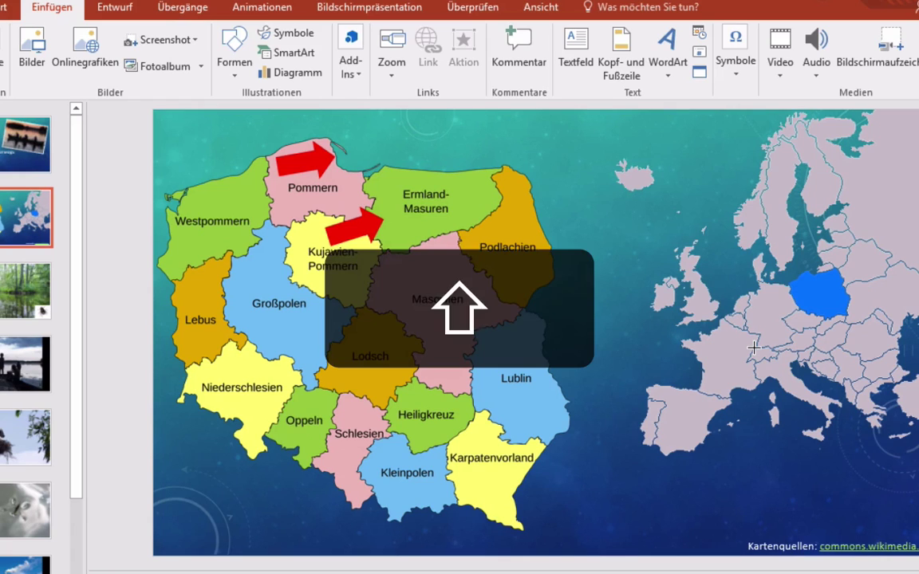
mouse_move(754, 348)
mouse_down()
mouse_move(778, 368)
mouse_move(763, 347)
mouse_up()
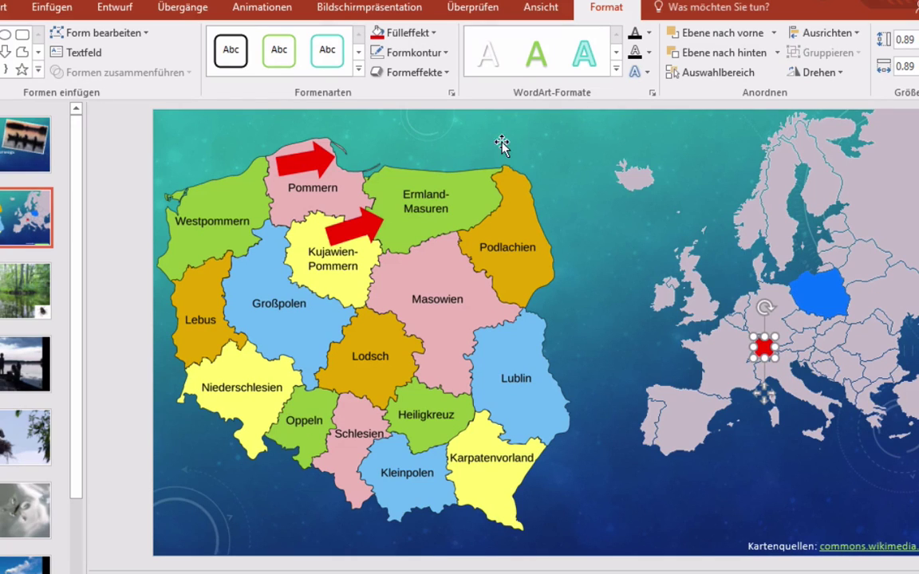
click(51, 7)
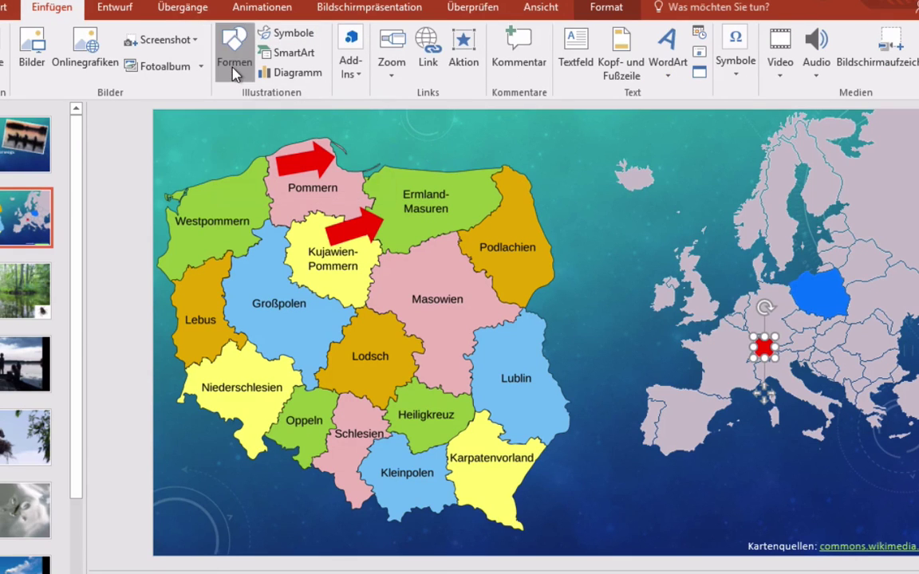
Draw a rounded-rectangle speech-bubble callout above Poland with its tail aimed onto Poland.
click(234, 63)
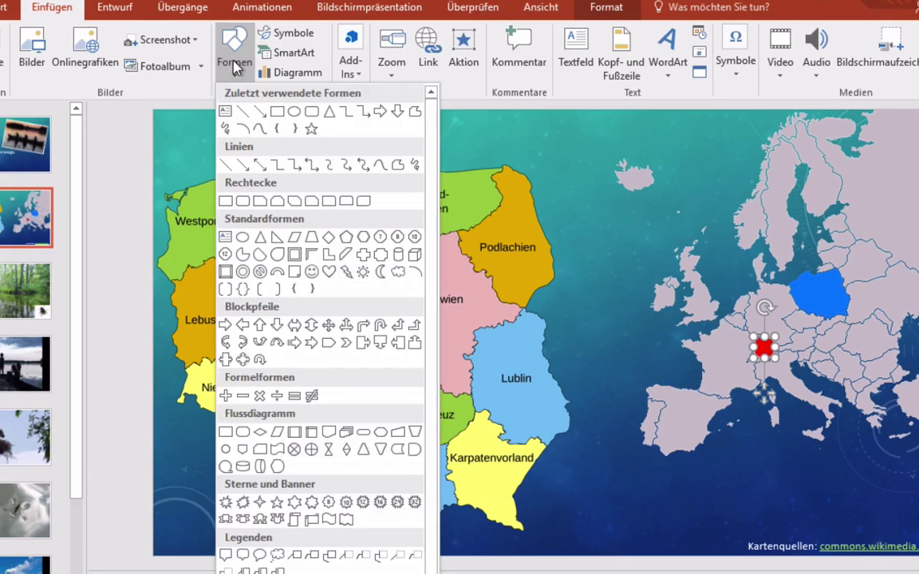
click(243, 558)
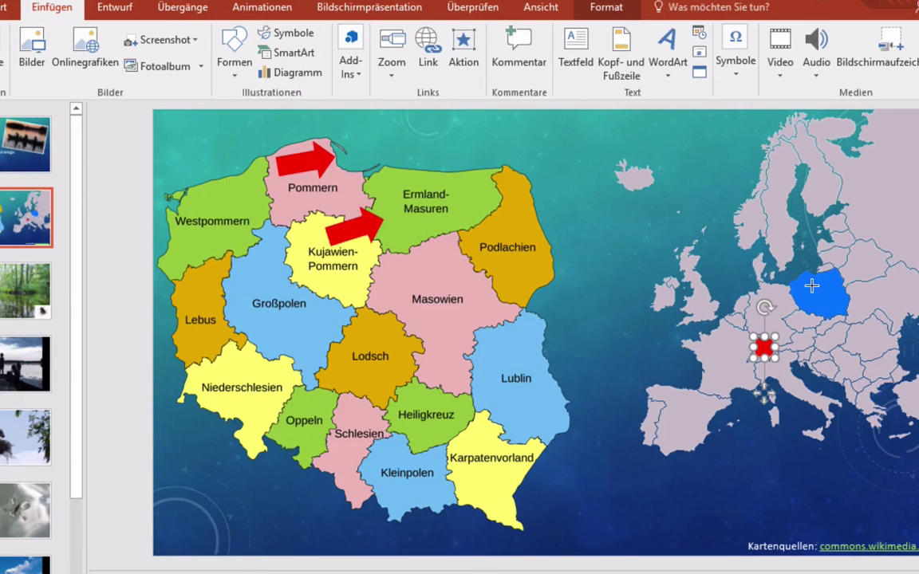
mouse_move(812, 286)
mouse_down()
mouse_move(902, 233)
mouse_move(811, 229)
mouse_move(774, 241)
mouse_up()
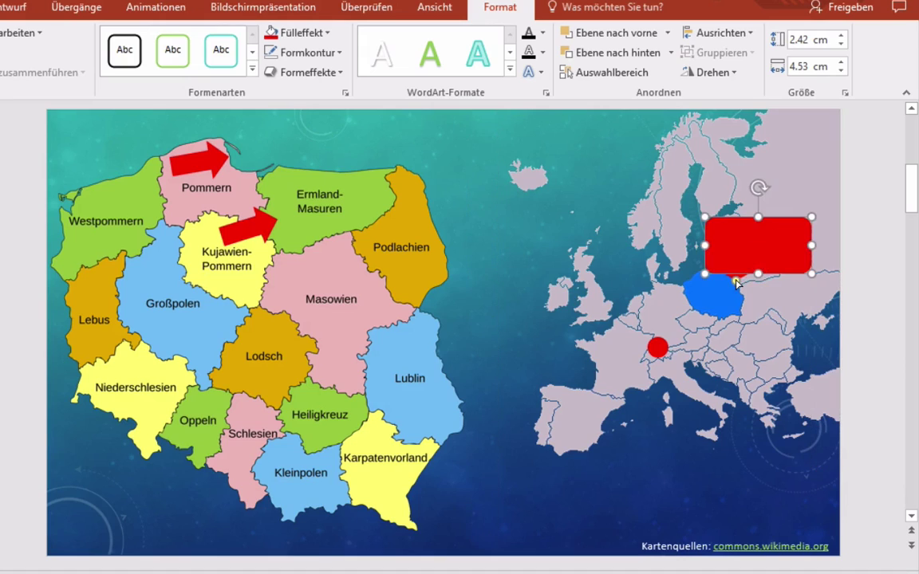
drag(740, 277, 696, 292)
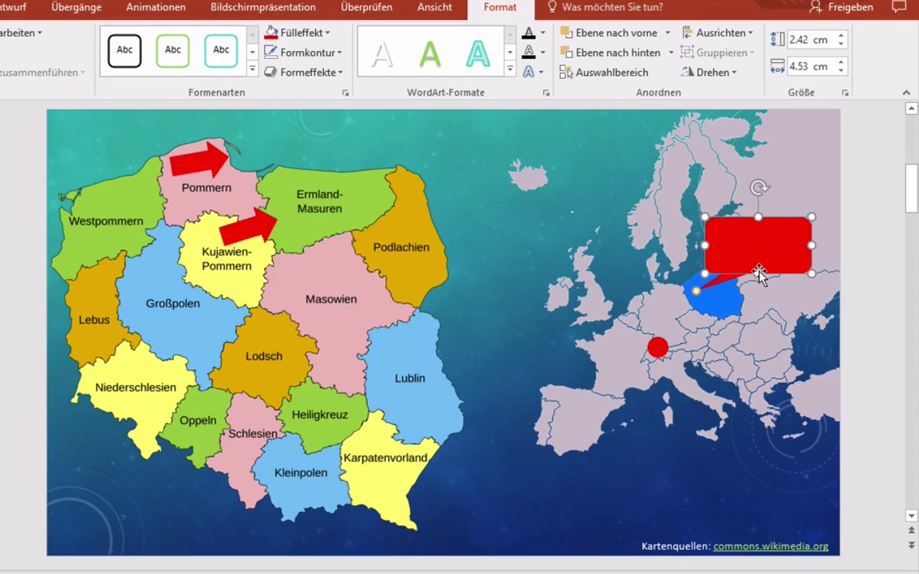
Give the callout a white fill and dark outline, and start adding a shadow effect.
click(326, 33)
click(286, 72)
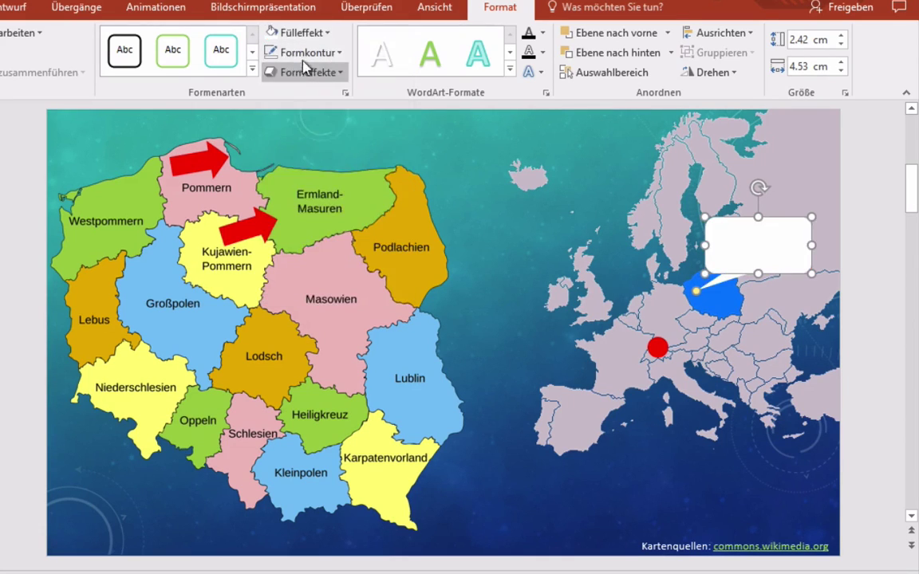
click(318, 53)
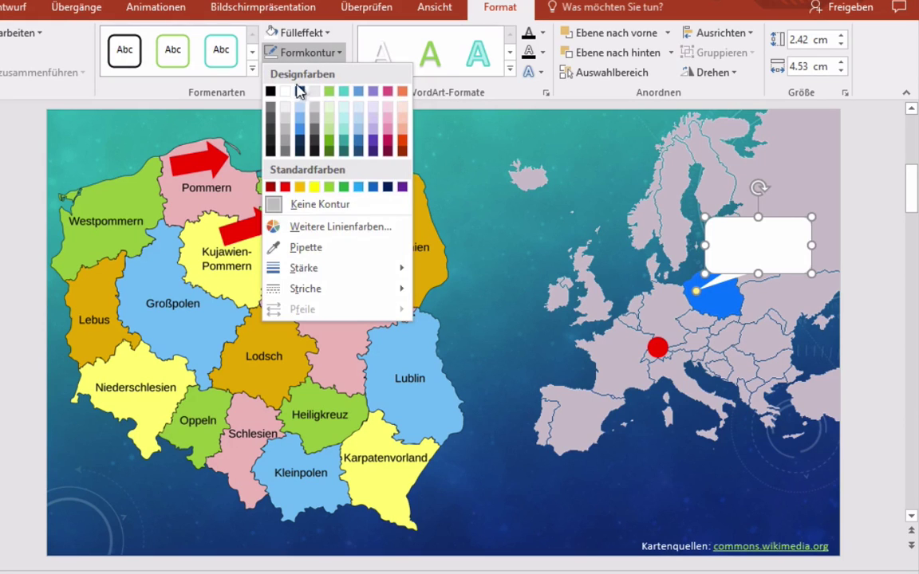
click(271, 91)
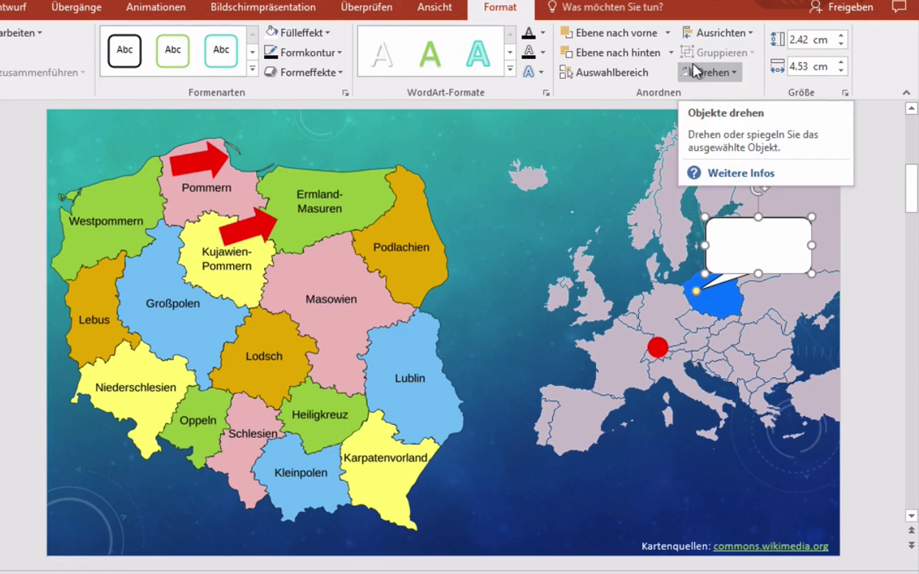
click(340, 73)
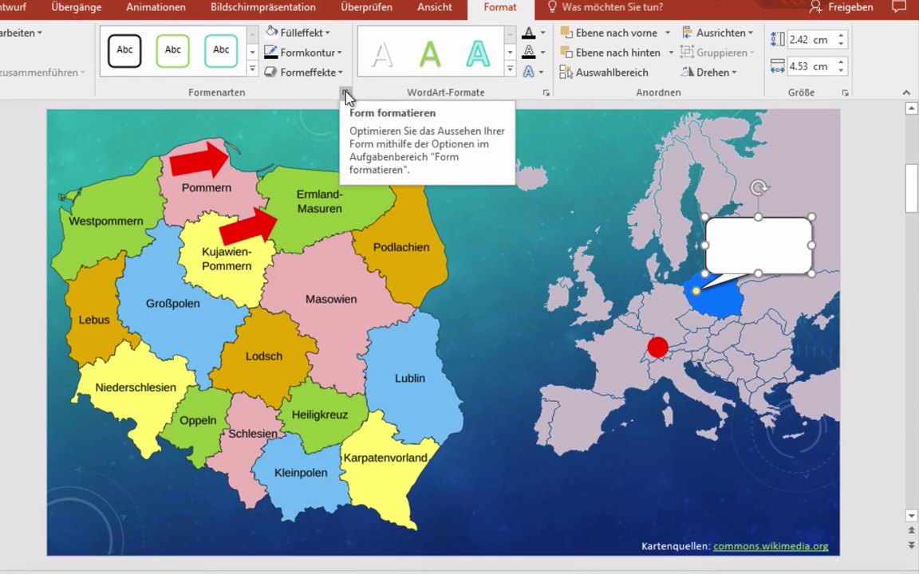
Show the callout's shadow settings in Form formatieren: 60% transparency, 4 Pt blur, 45°, 3 Pt distance.
click(345, 94)
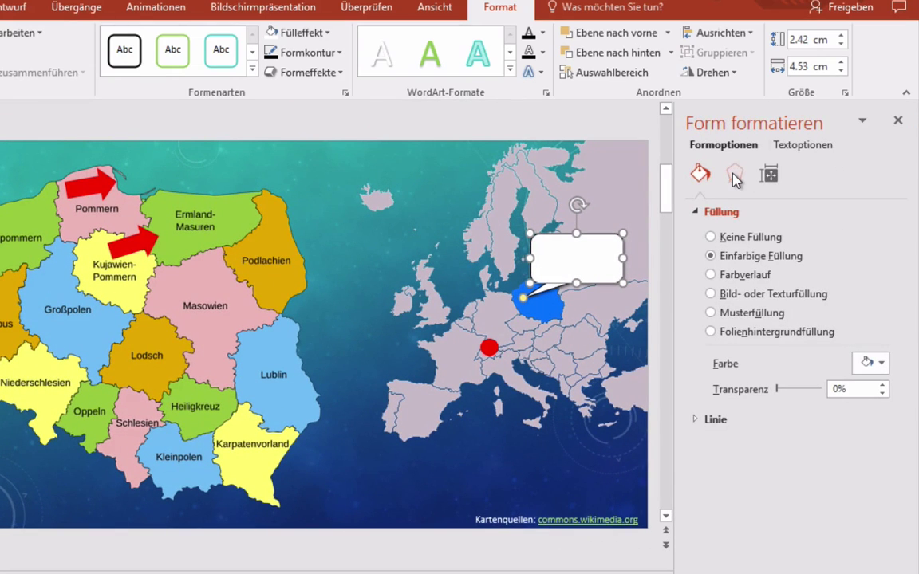
click(735, 175)
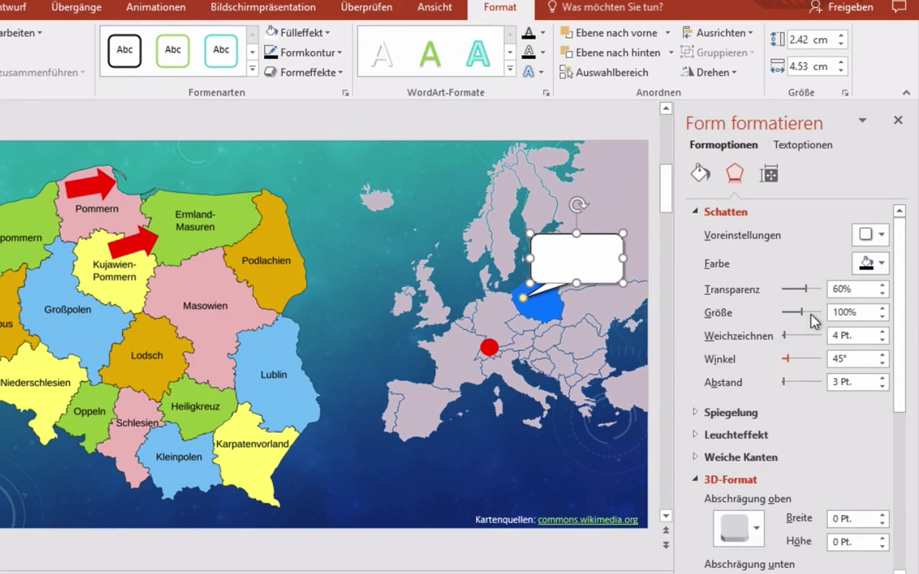
click(564, 261)
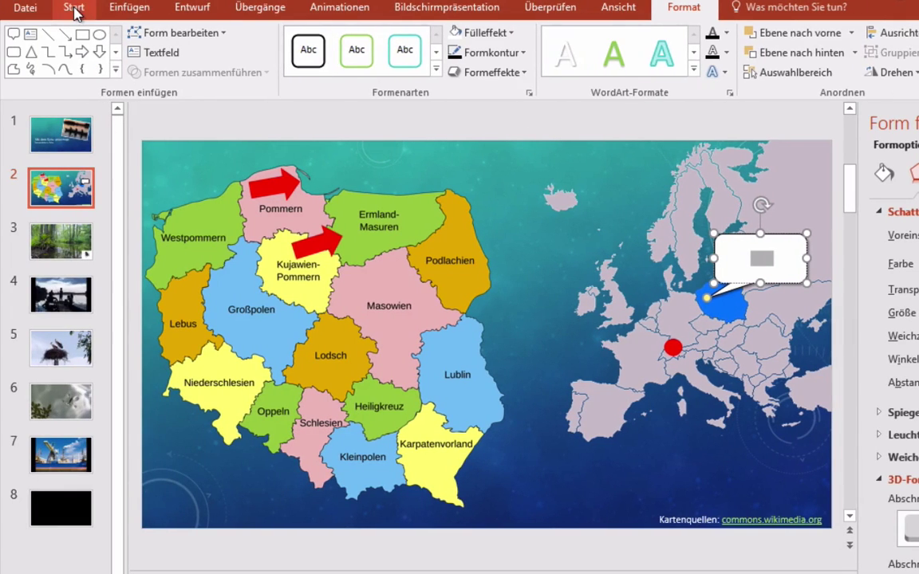
Enter 'Uff!' in the callout with black font colour at size 28.
click(73, 7)
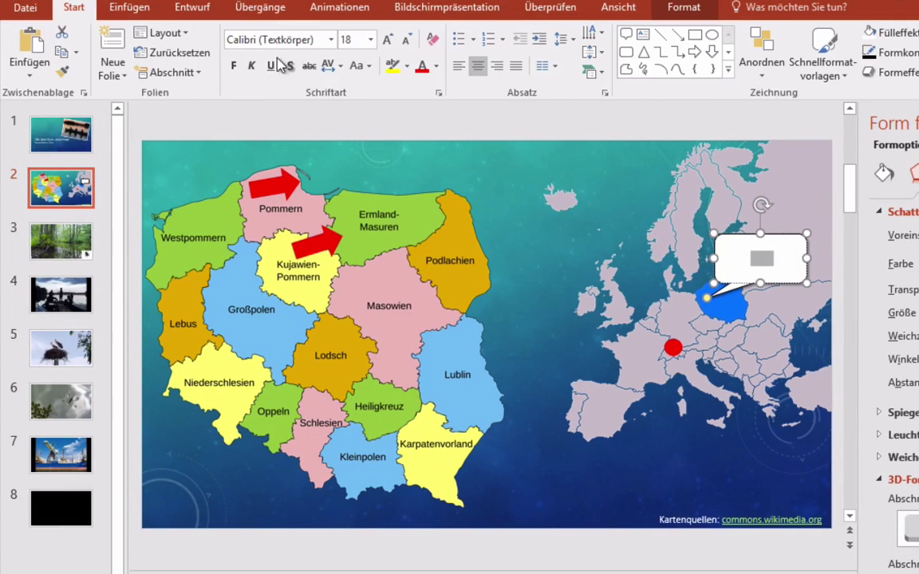
click(436, 67)
click(427, 111)
key(ctrl+z)
click(369, 40)
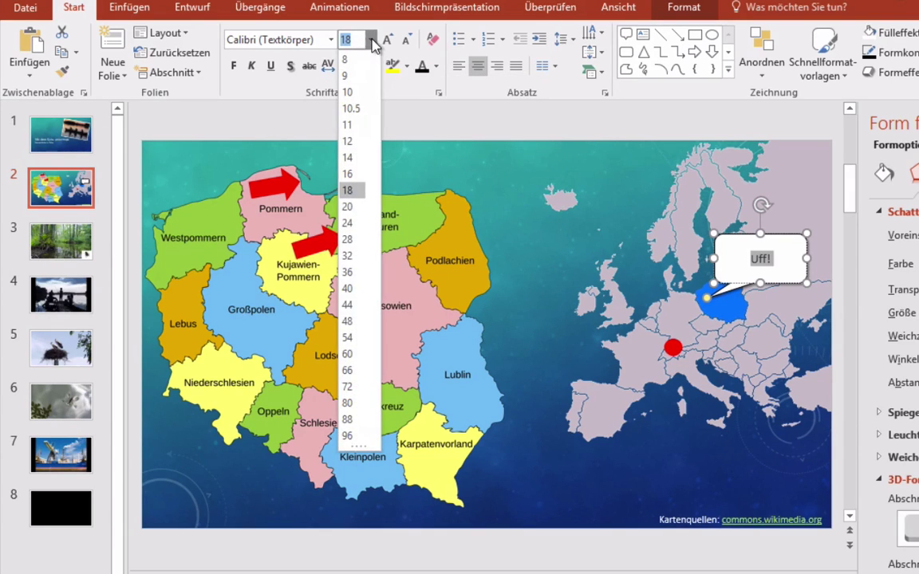
click(351, 241)
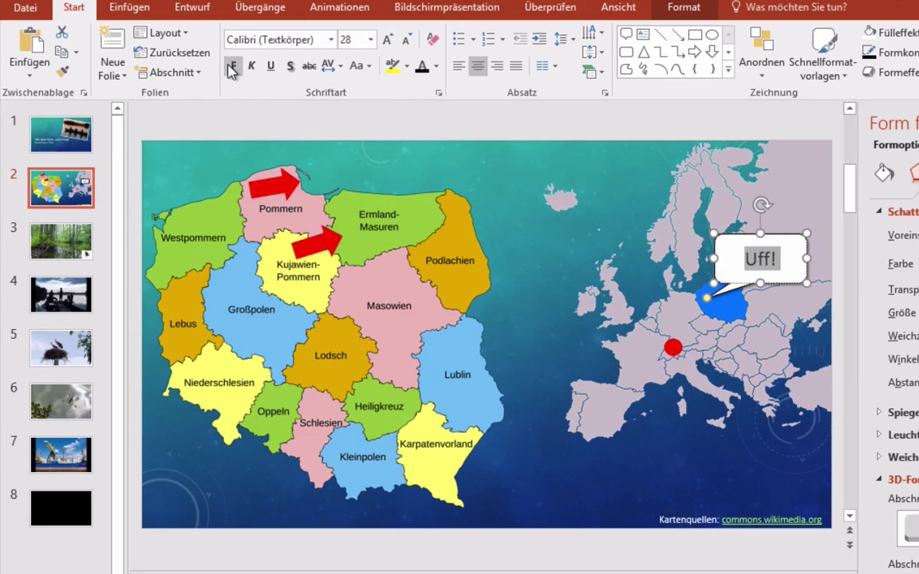